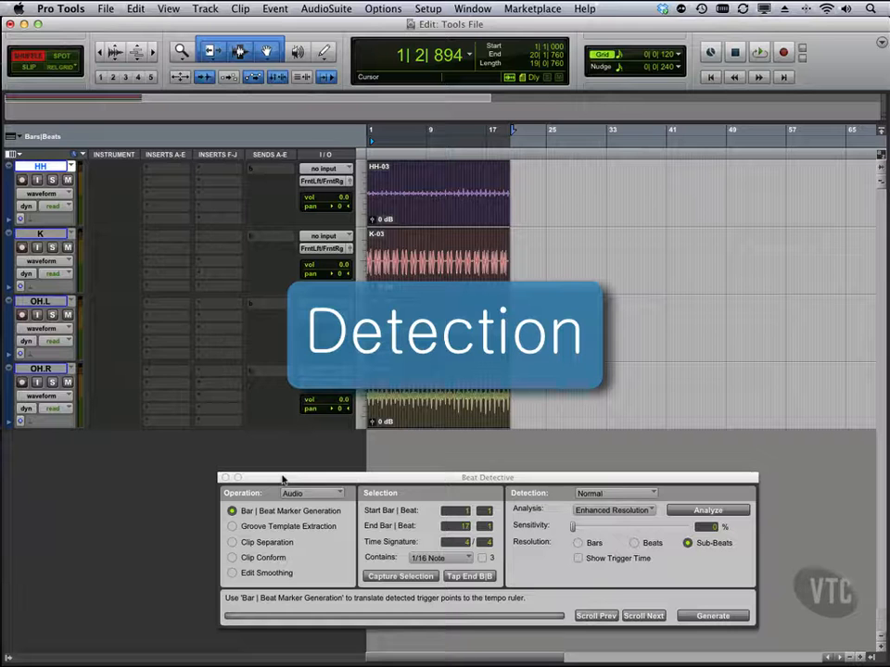
Add Bar|Beat markers to the selected drum clips with Identify Beat, setting the end location to 17|1|000
click(421, 414)
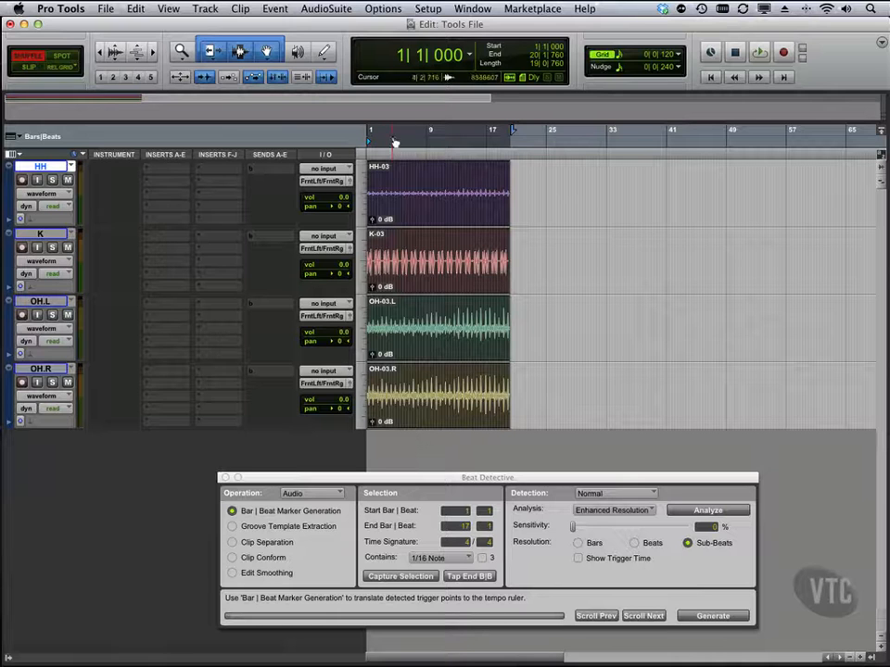
click(268, 8)
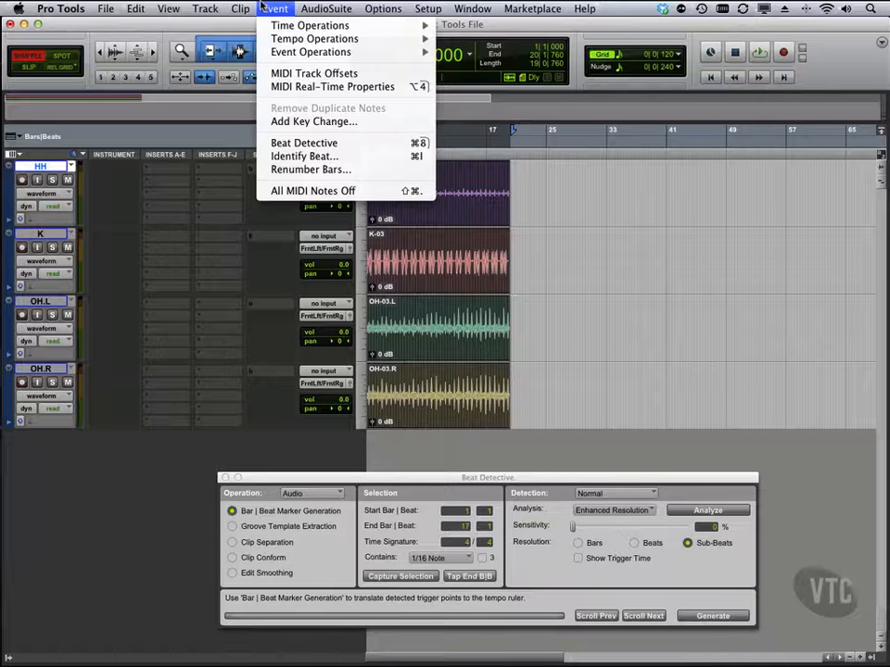
click(322, 157)
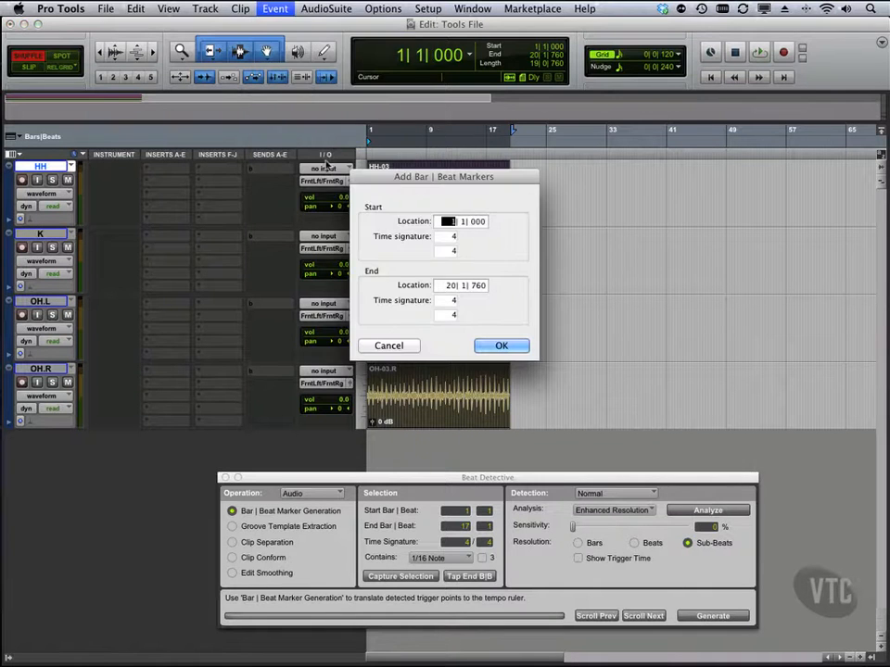
click(450, 285)
text(17)
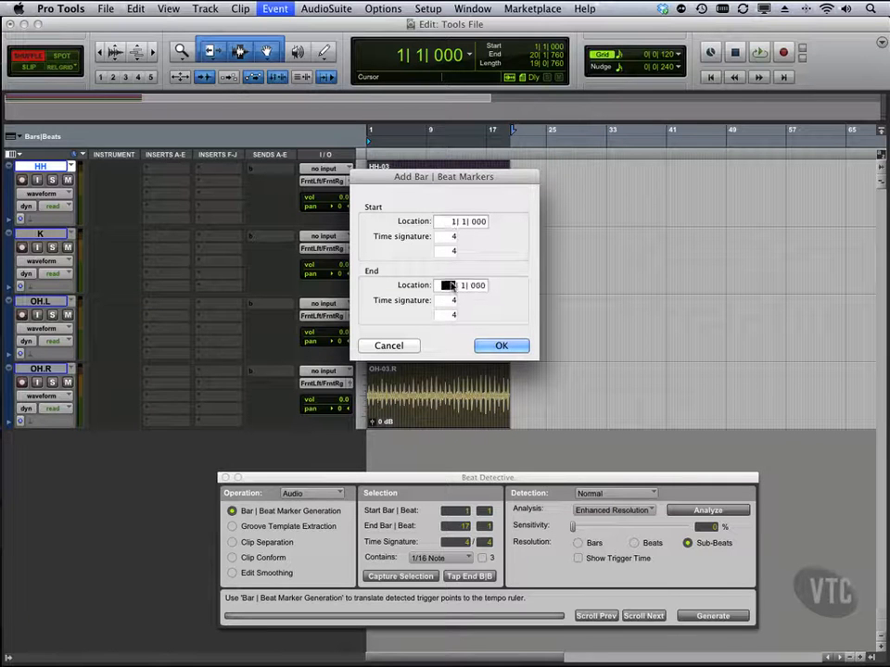
click(482, 344)
click(482, 344)
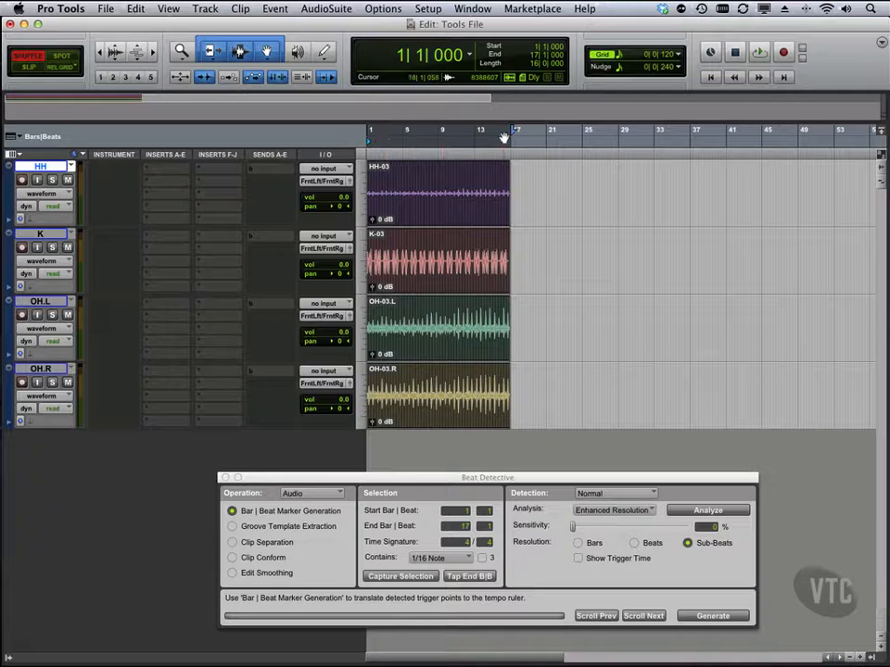
Create a click track and play the drum selection against it
click(206, 9)
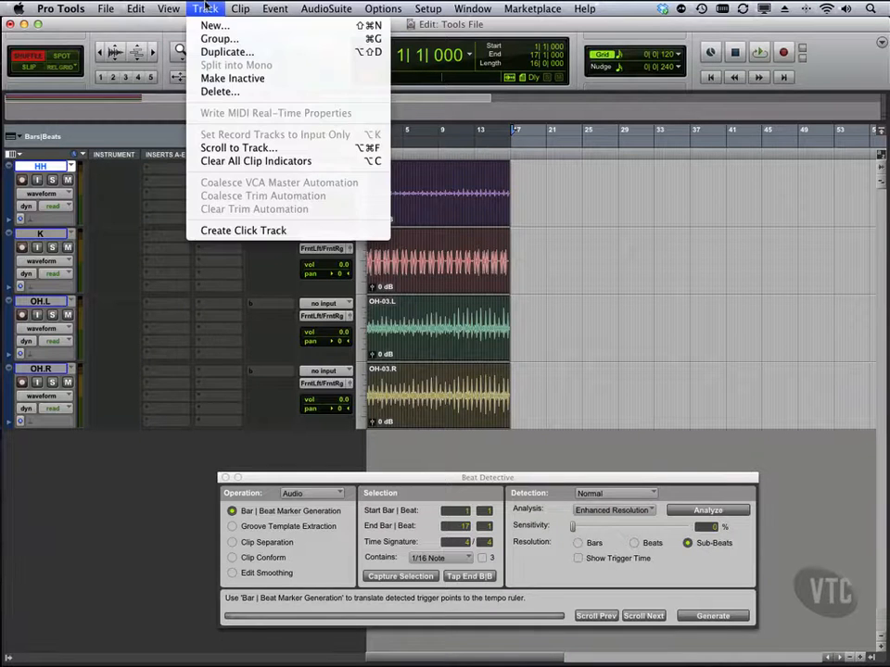
click(232, 234)
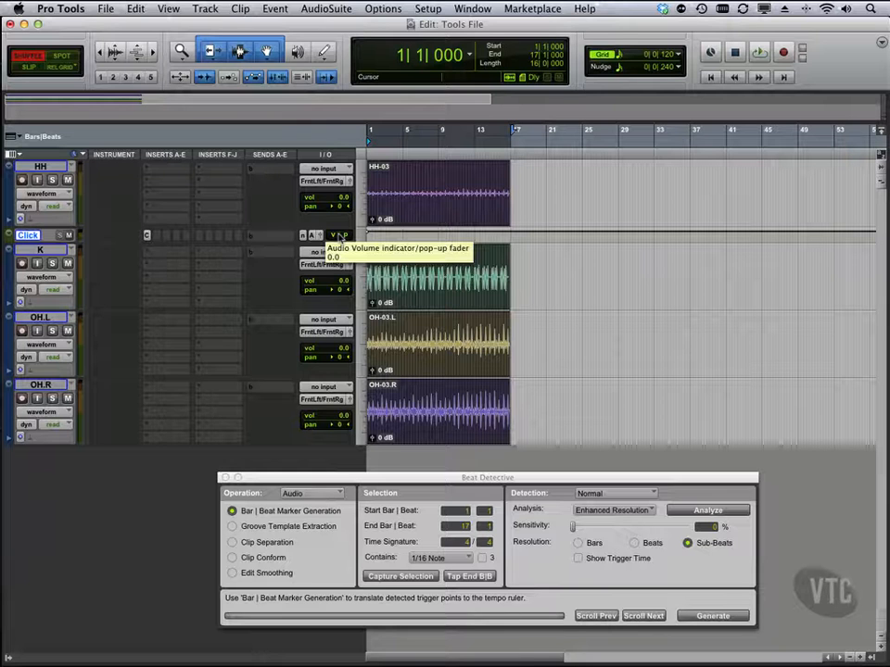
key(space)
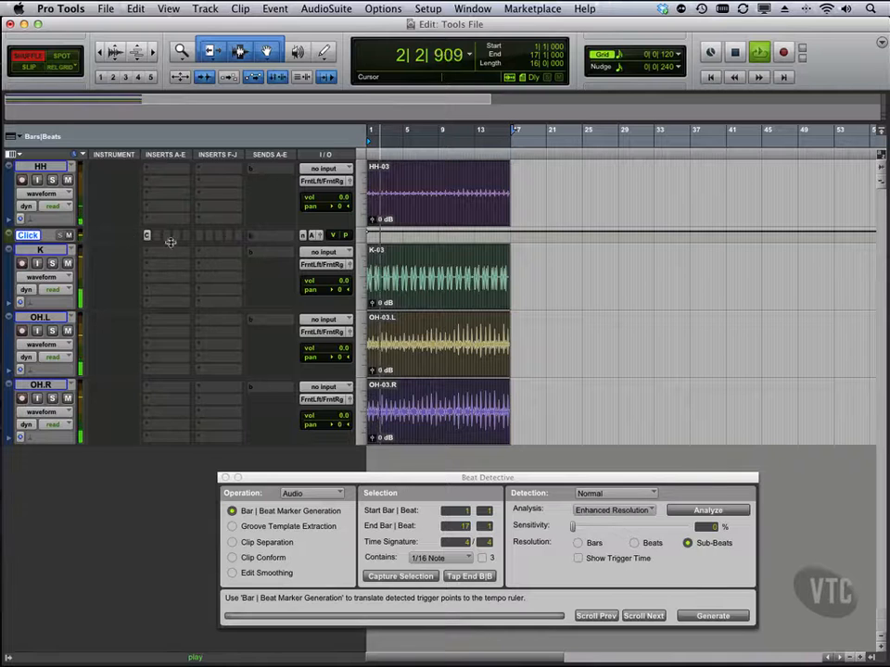
Raise the click track's volume to +12.0 dB and move its output window clear of the drum clips
click(320, 235)
drag(445, 345, 441, 303)
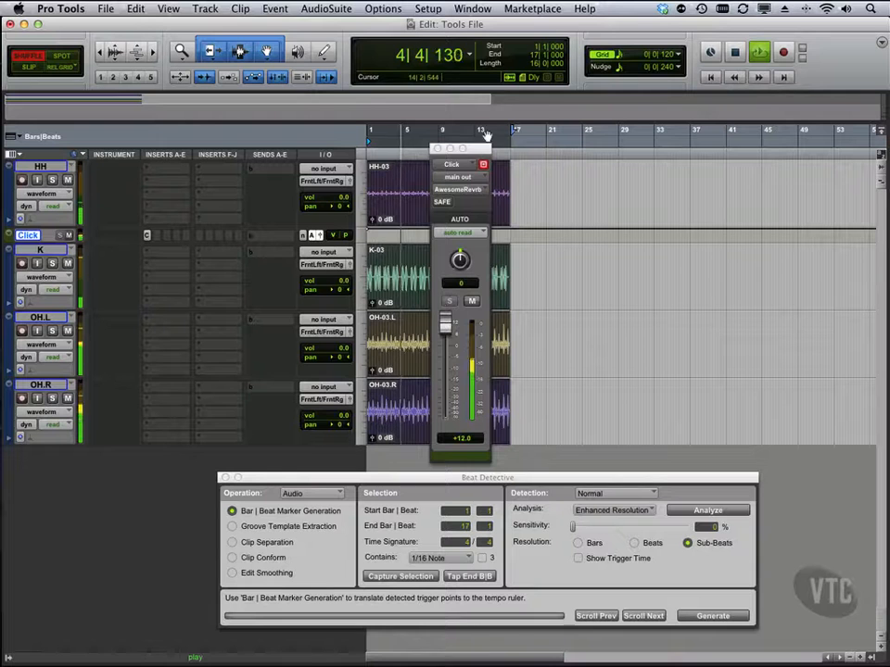
drag(474, 148, 611, 152)
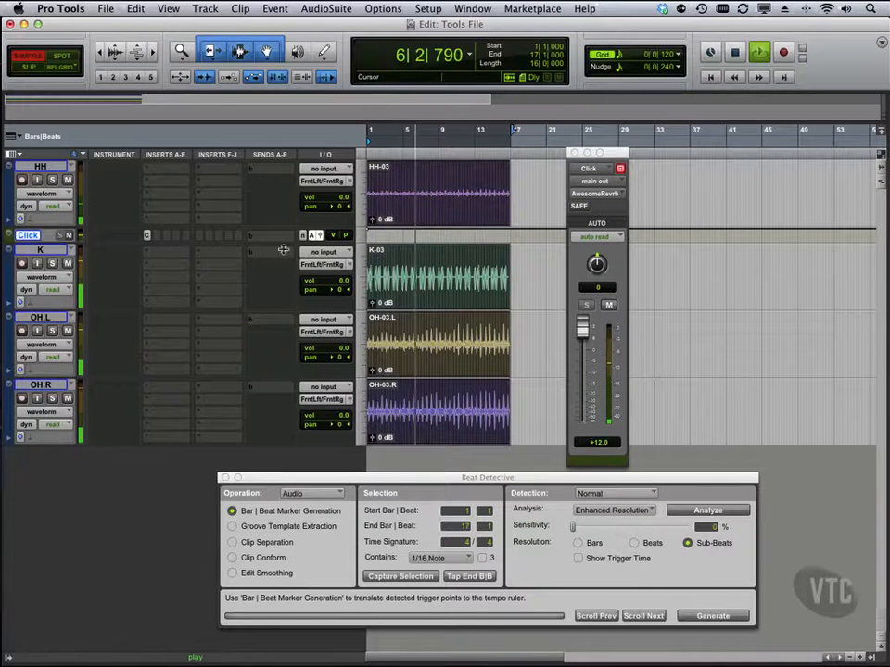
Enlarge the click track, route its output to Front Left / Front Right (Stereo), and set its volume to +6.4 dB
drag(277, 242, 304, 302)
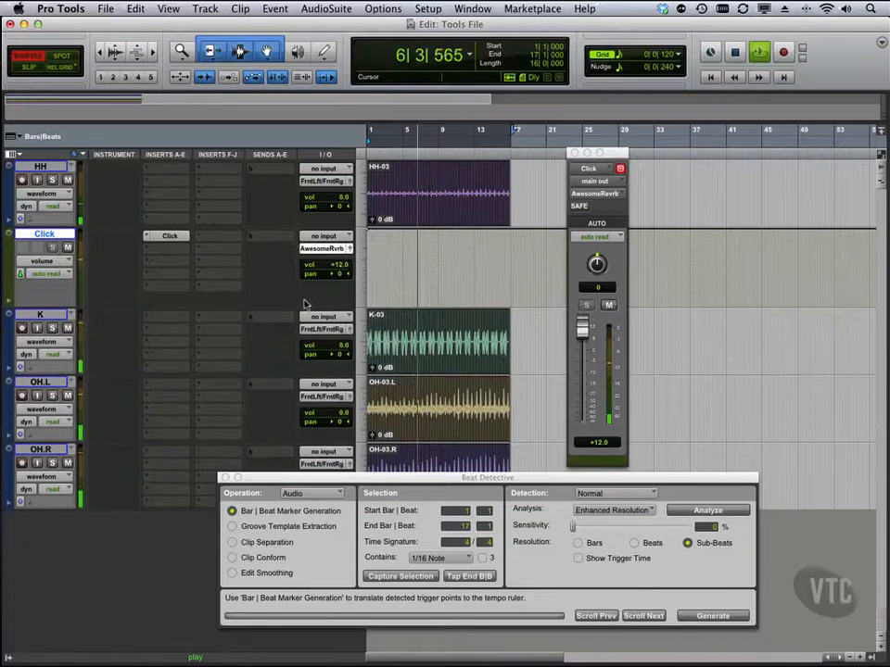
click(324, 250)
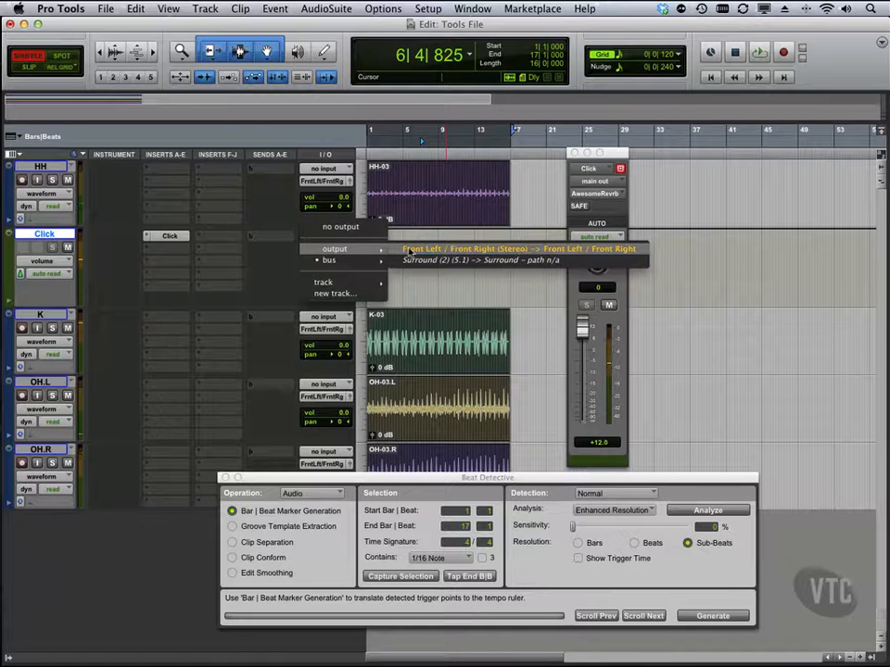
click(408, 250)
key(super+z)
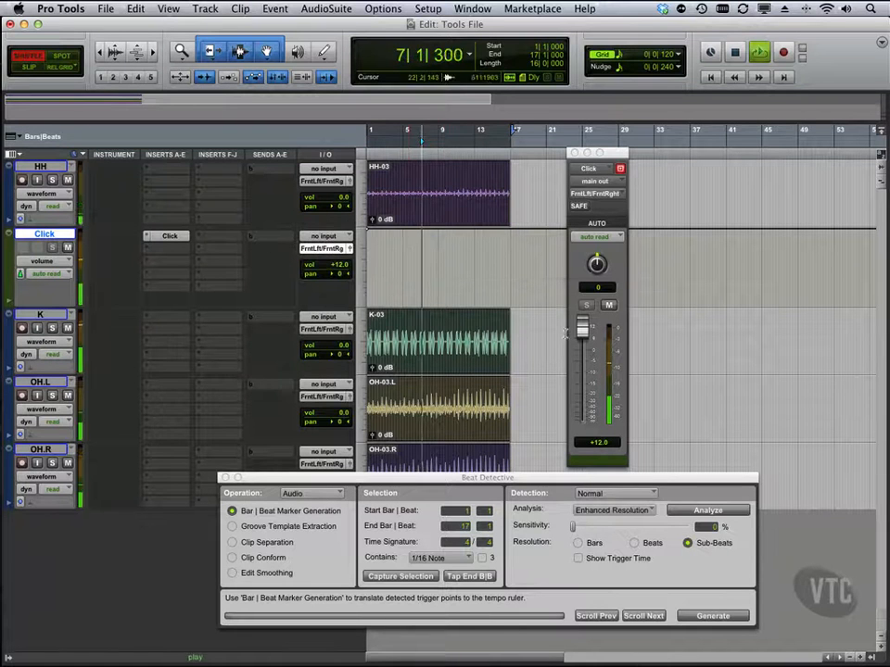
drag(586, 330, 588, 341)
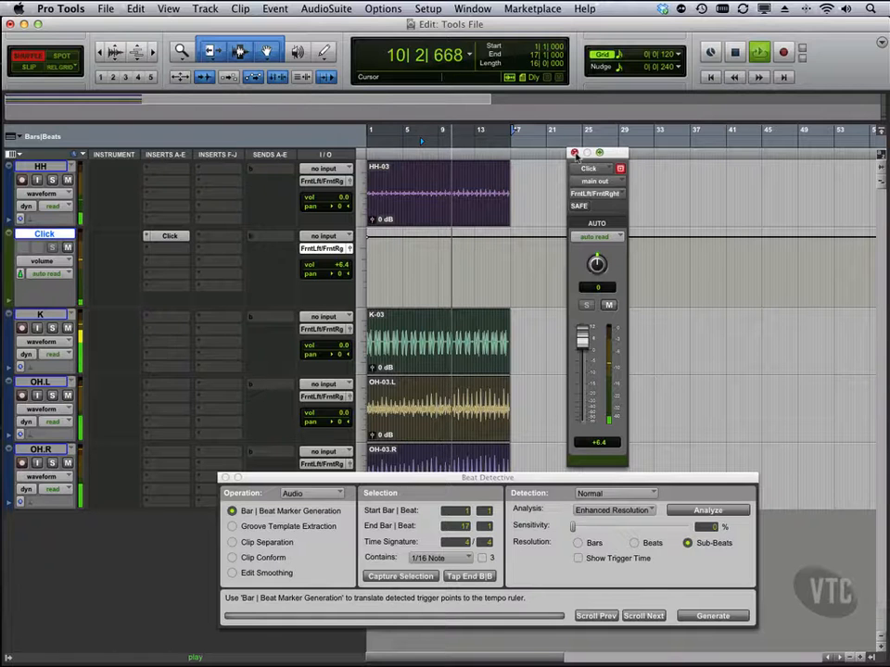
click(573, 153)
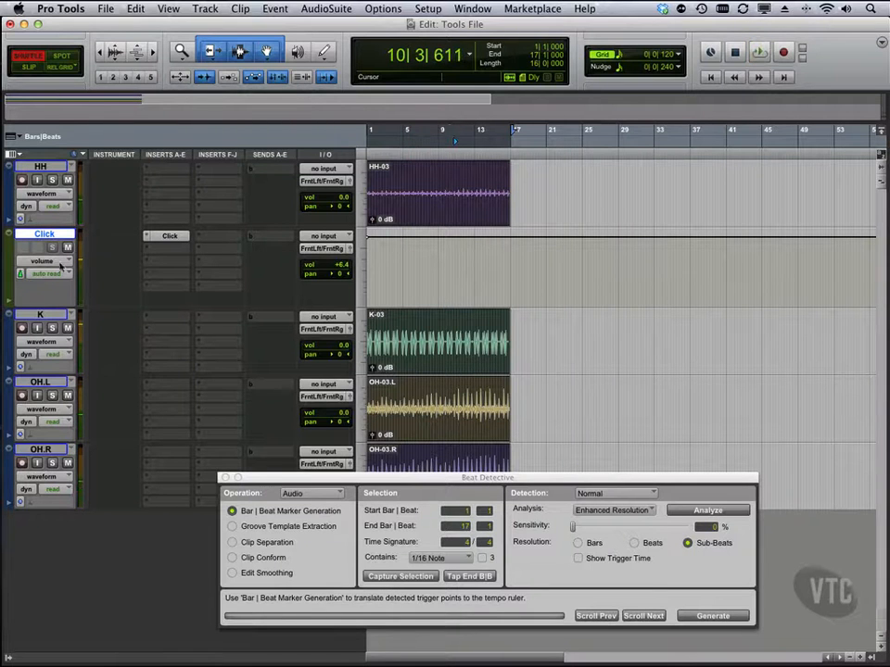
Mute the click track and move it below the OH.R track, keeping the Beat Detective window clear of the drum clips
click(68, 247)
drag(410, 476, 522, 292)
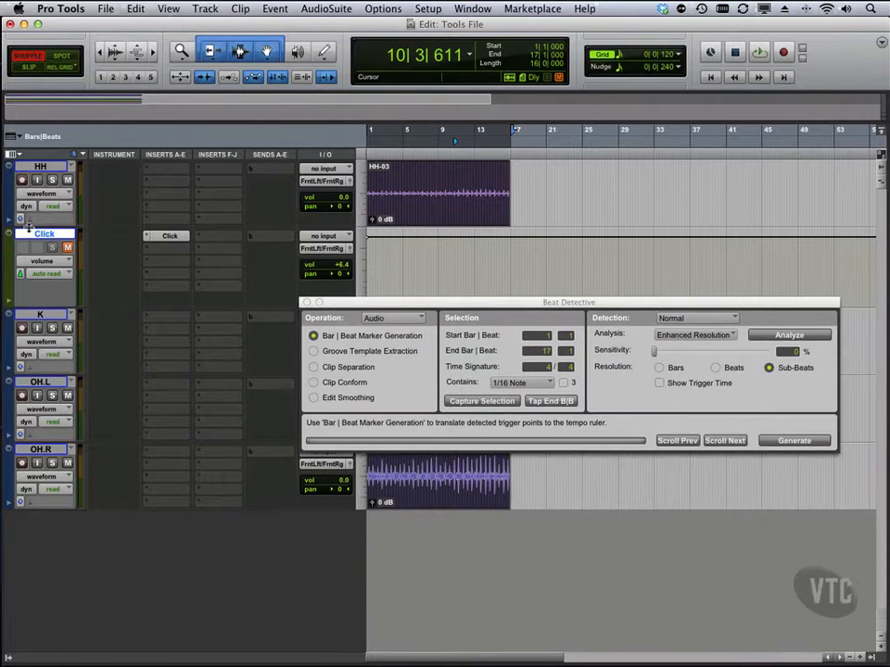
drag(32, 237, 60, 528)
drag(428, 304, 403, 446)
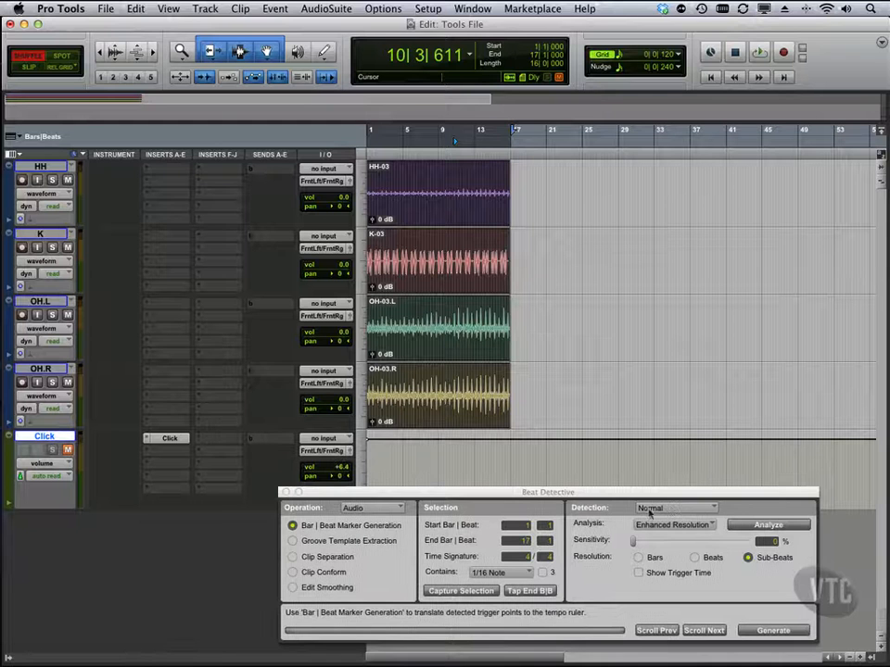
Try Beat Detective's Collection detection mode with only the K clip selected
click(657, 510)
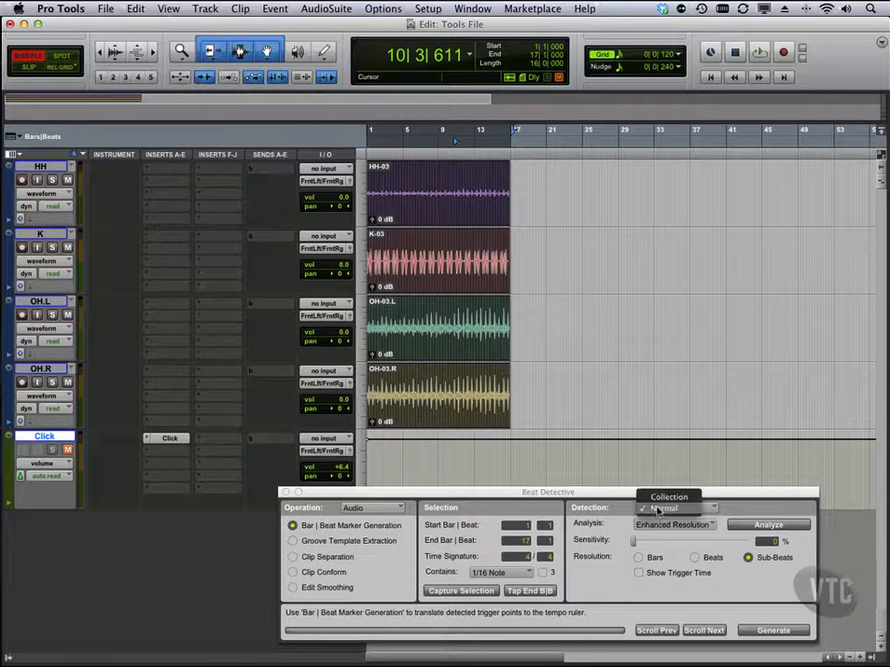
click(660, 509)
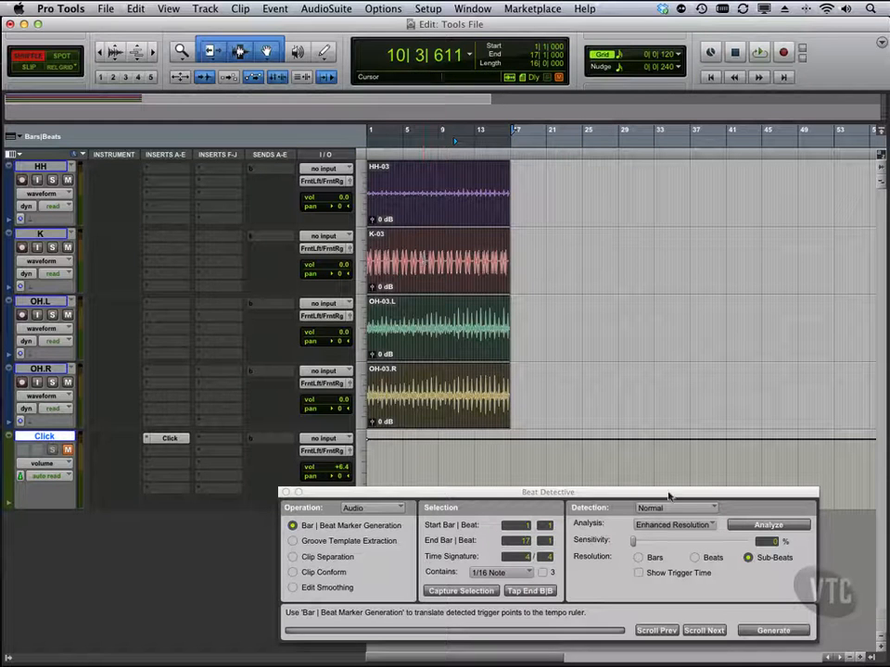
click(682, 509)
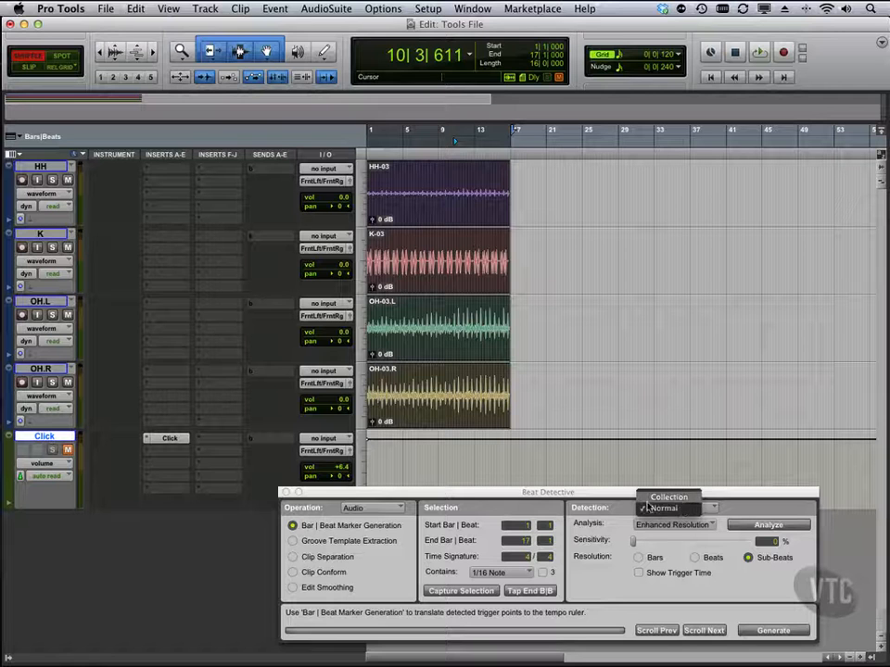
click(612, 513)
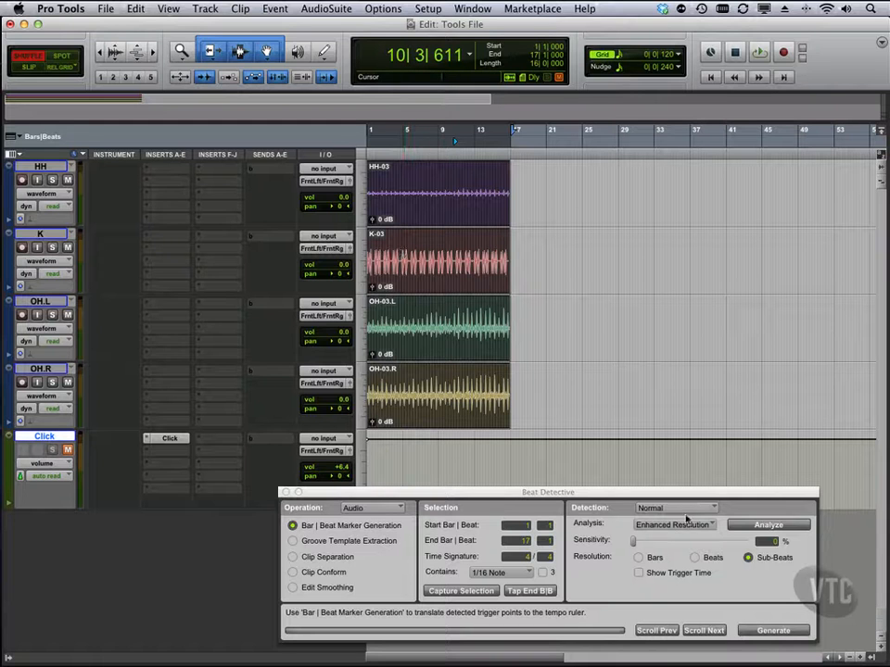
click(681, 510)
click(673, 499)
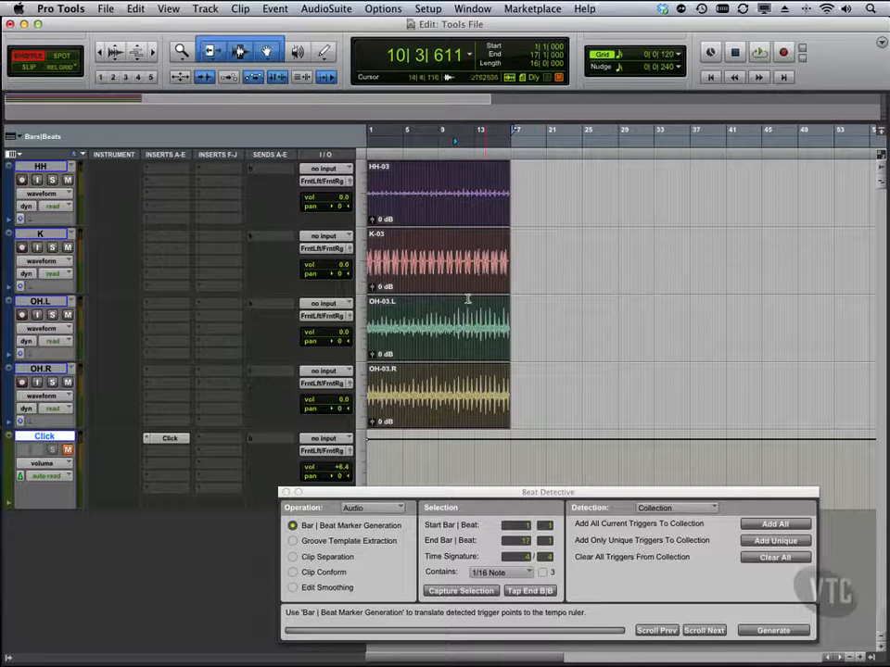
click(428, 191)
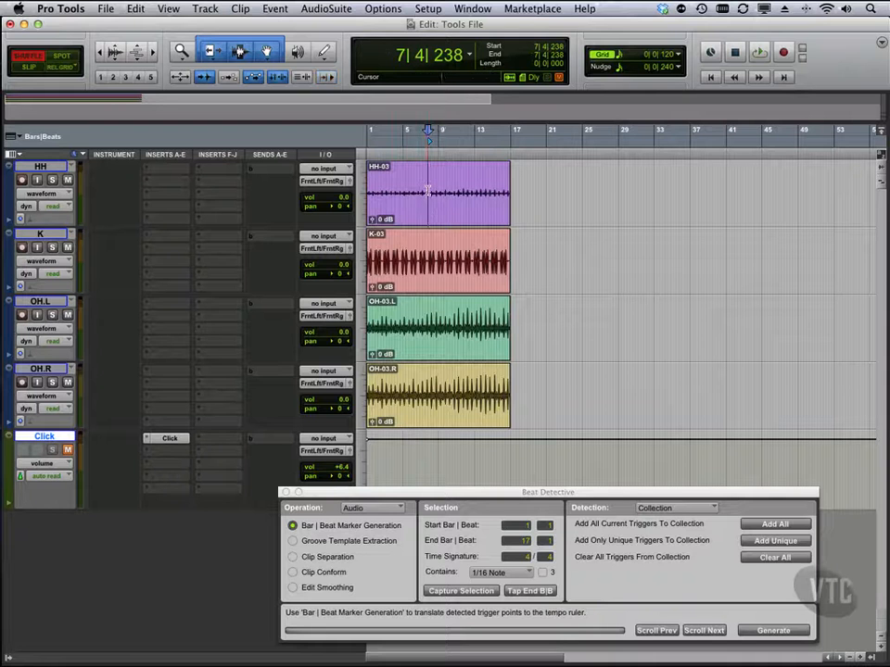
double_click(428, 247)
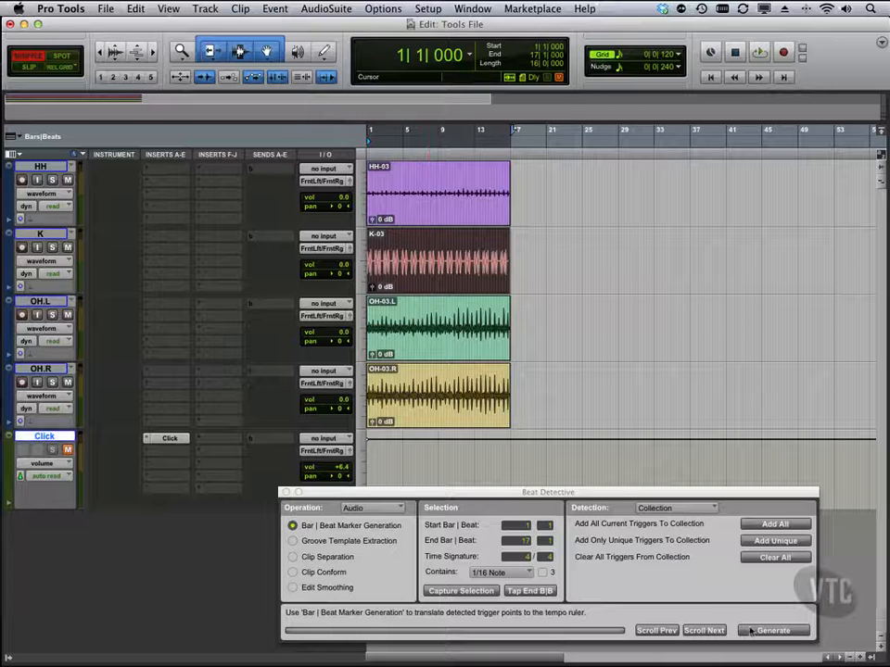
Return Beat Detective's detection mode to Normal and reselect the HH, K, OH.L and OH.R clips
click(669, 509)
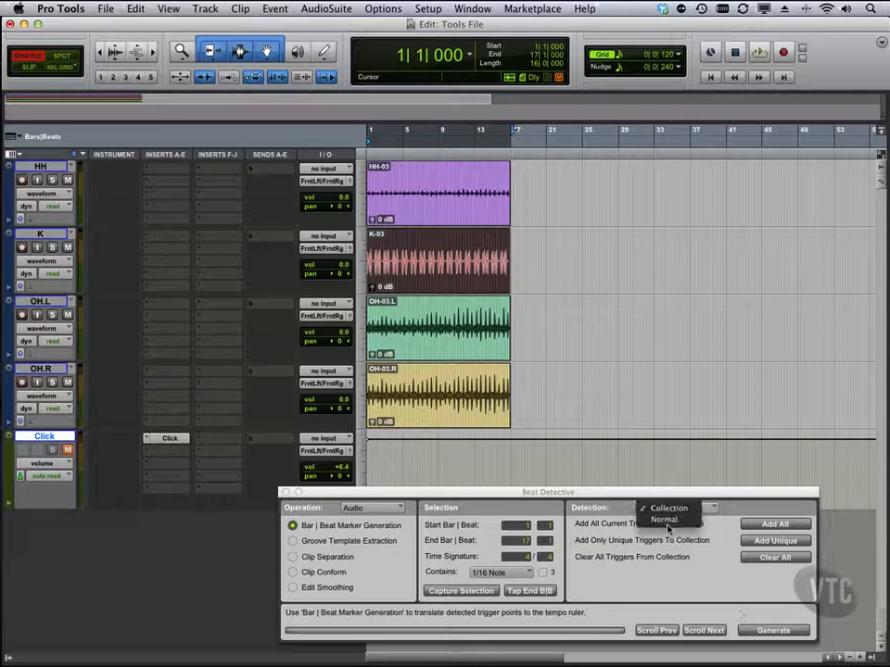
click(666, 520)
click(458, 231)
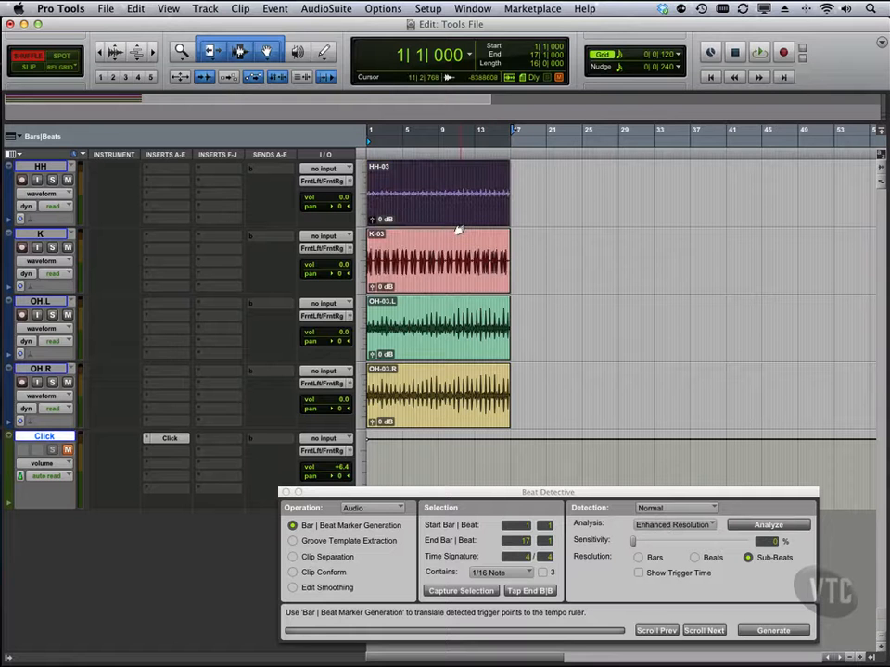
click(453, 278)
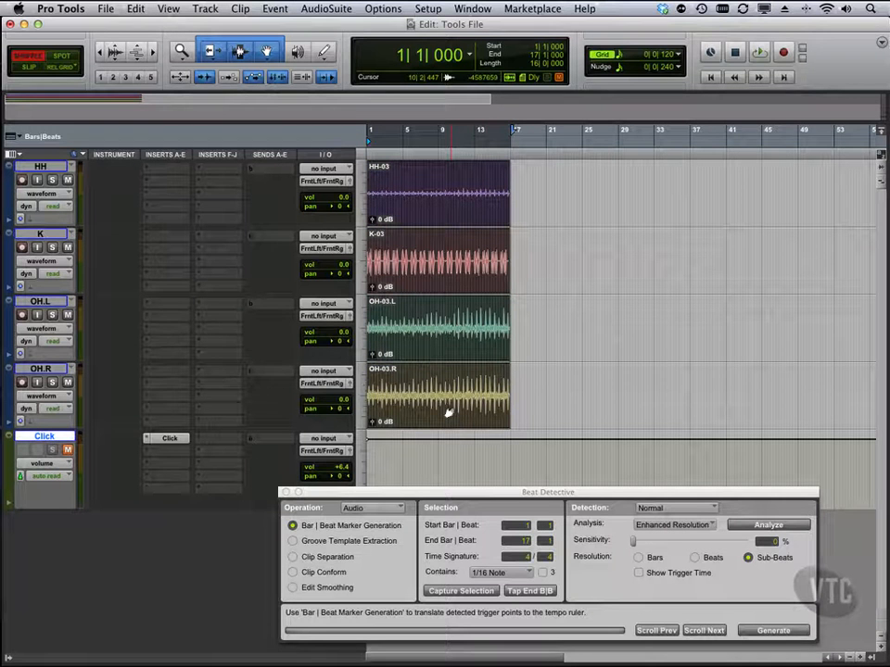
Analyze the four drum clips with Enhanced Resolution and set the detection sensitivity to 11%
click(676, 526)
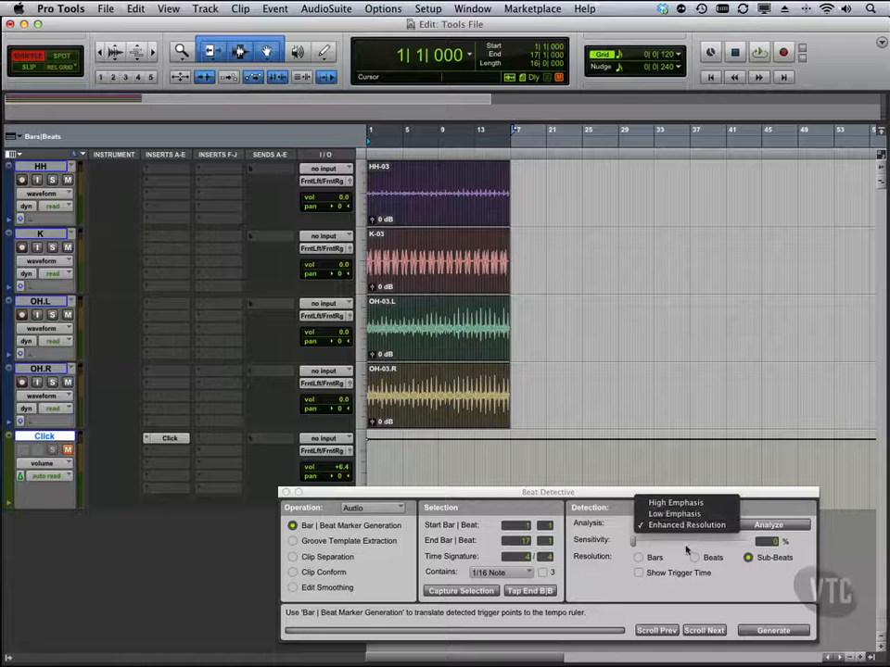
click(687, 551)
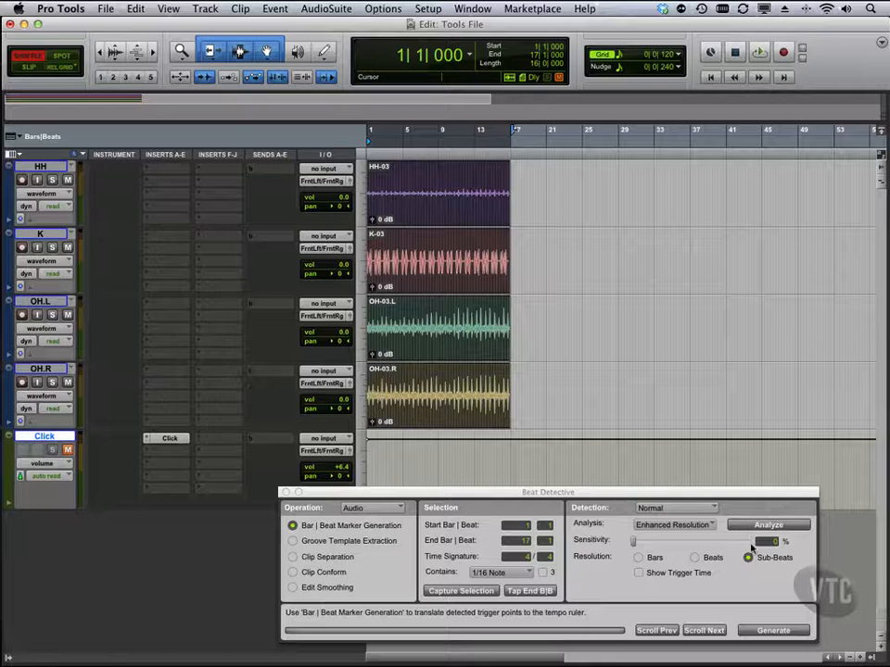
click(748, 528)
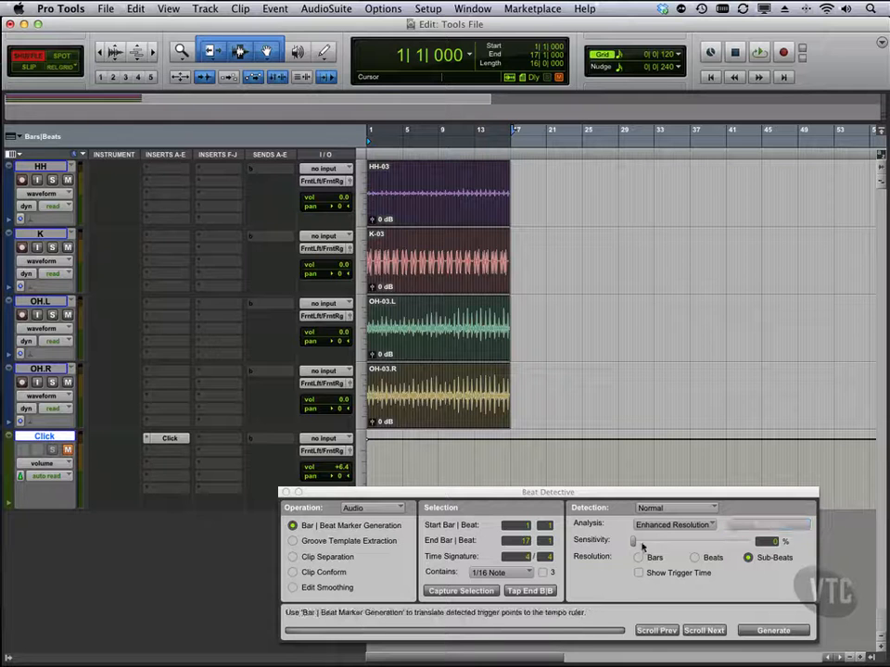
mouse_move(636, 545)
mouse_down()
mouse_move(660, 544)
mouse_move(647, 542)
mouse_up()
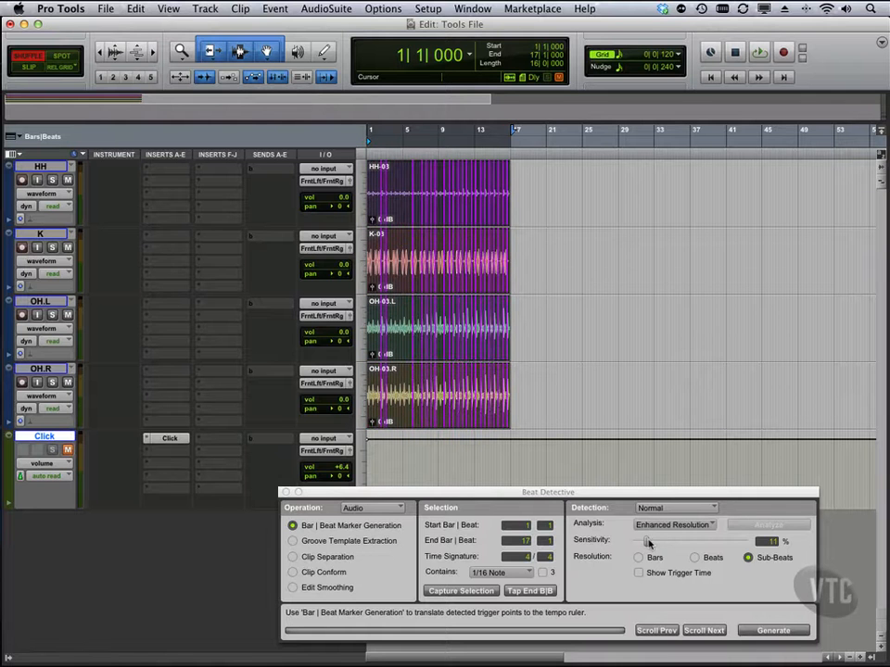
Raise the detection sensitivity to 38% and check the beat triggers against the drum transients along the timeline
key(t)
key(t)
key(t)
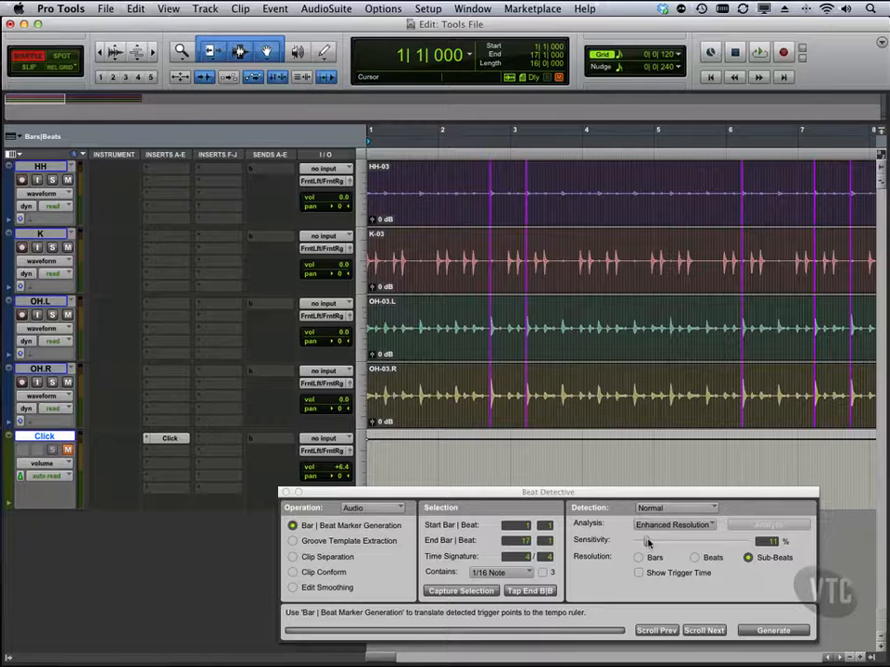
mouse_move(649, 543)
mouse_down()
mouse_move(684, 543)
mouse_move(642, 543)
mouse_move(656, 543)
mouse_up()
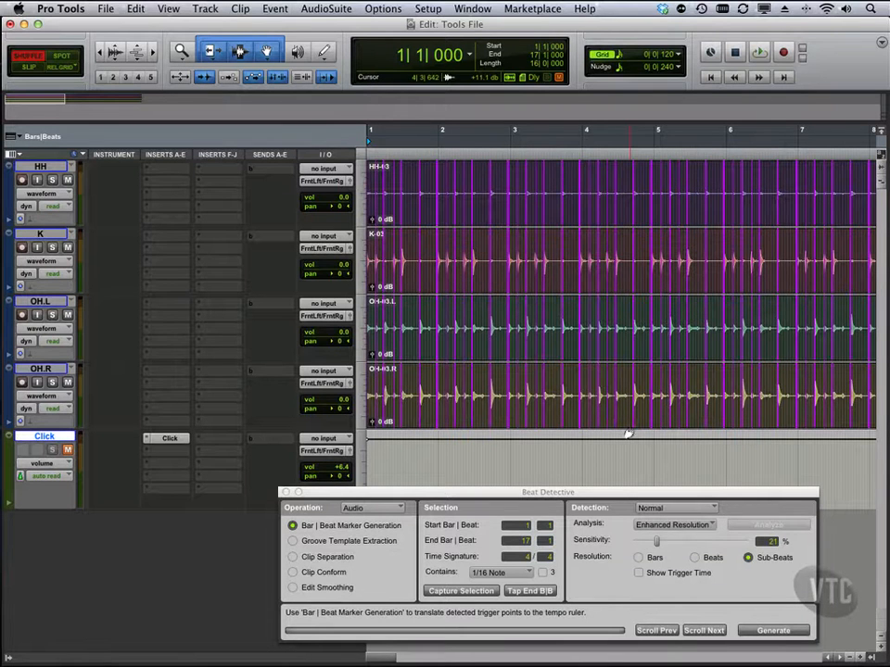
drag(656, 542, 662, 542)
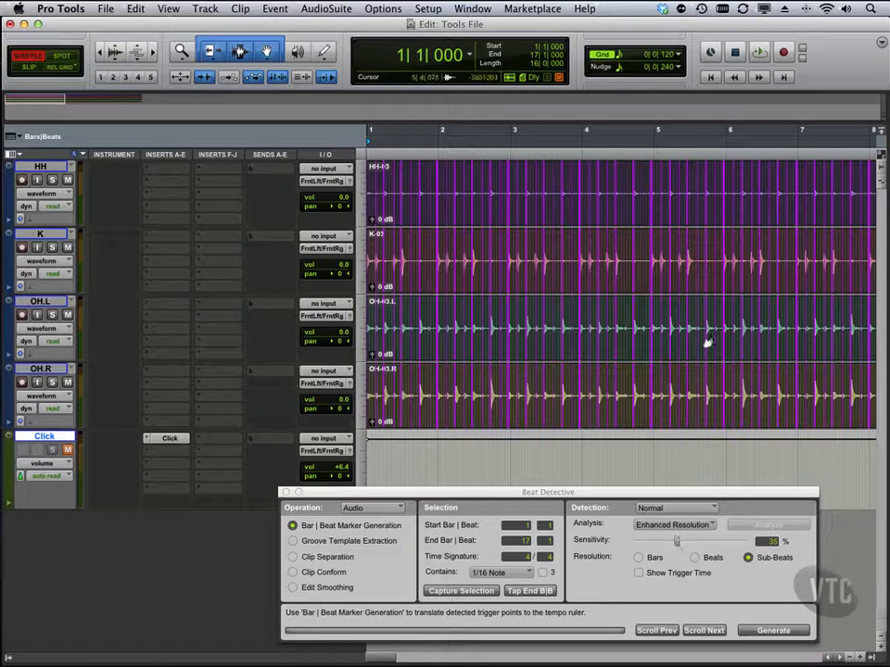
scroll(707, 343, right, 15)
scroll(707, 343, left, 10)
scroll(708, 343, left, 2)
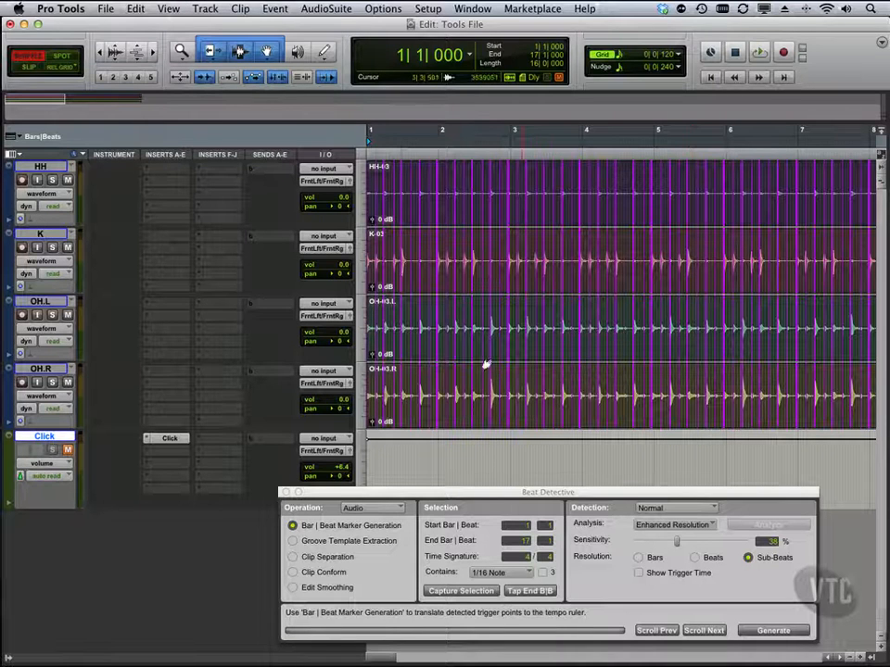
Review Beat Detective's Clip Separation, Clip Conform and Edit Smoothing options and the Audio/MIDI operation types, ending on Bar | Beat Marker Generation with Audio
click(294, 558)
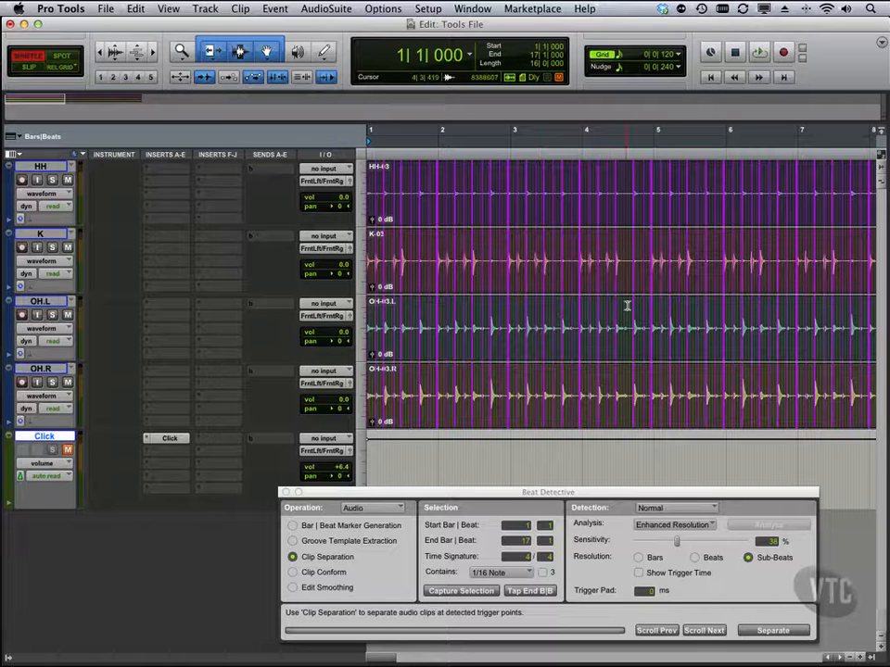
click(331, 573)
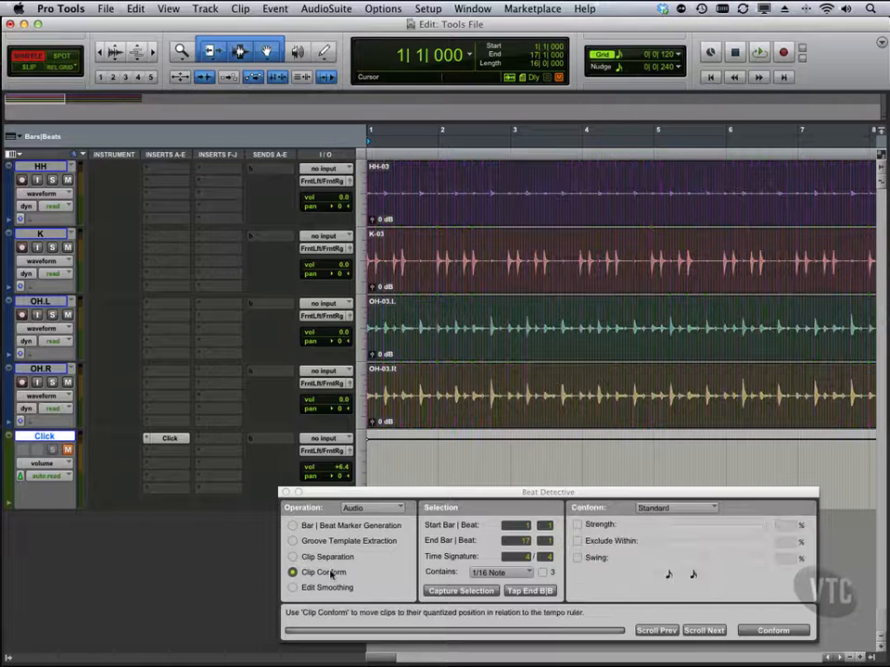
click(339, 588)
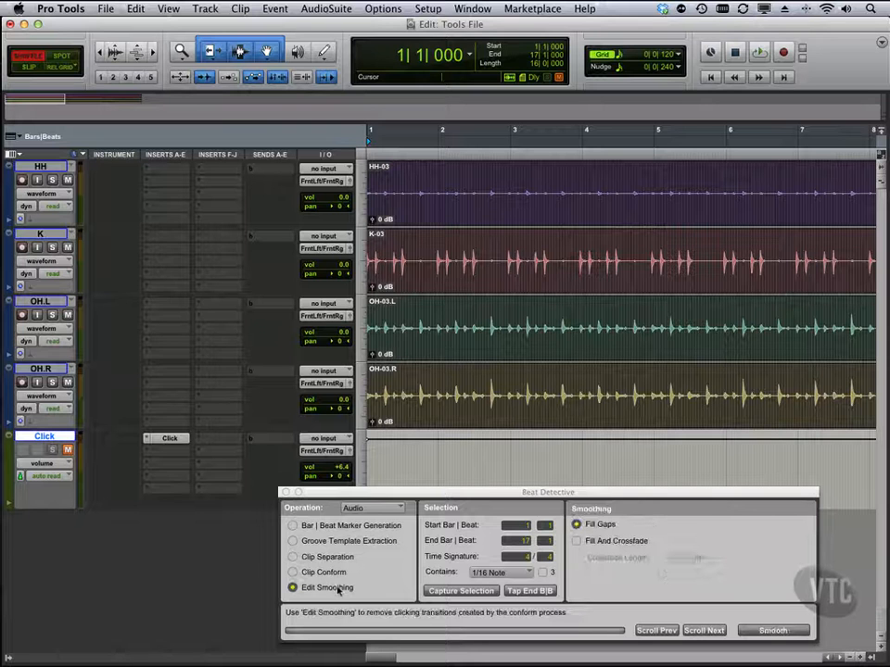
click(326, 527)
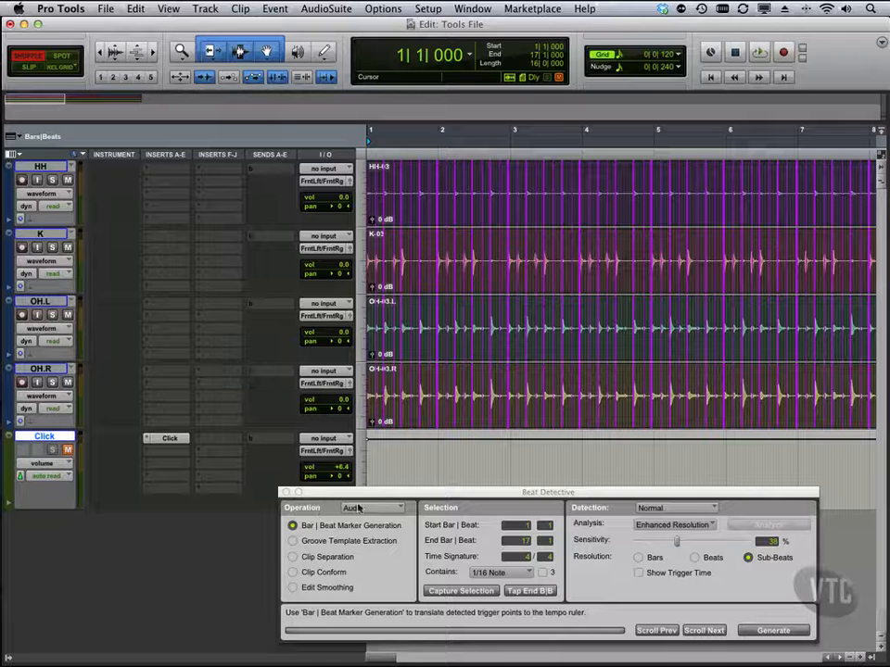
click(359, 508)
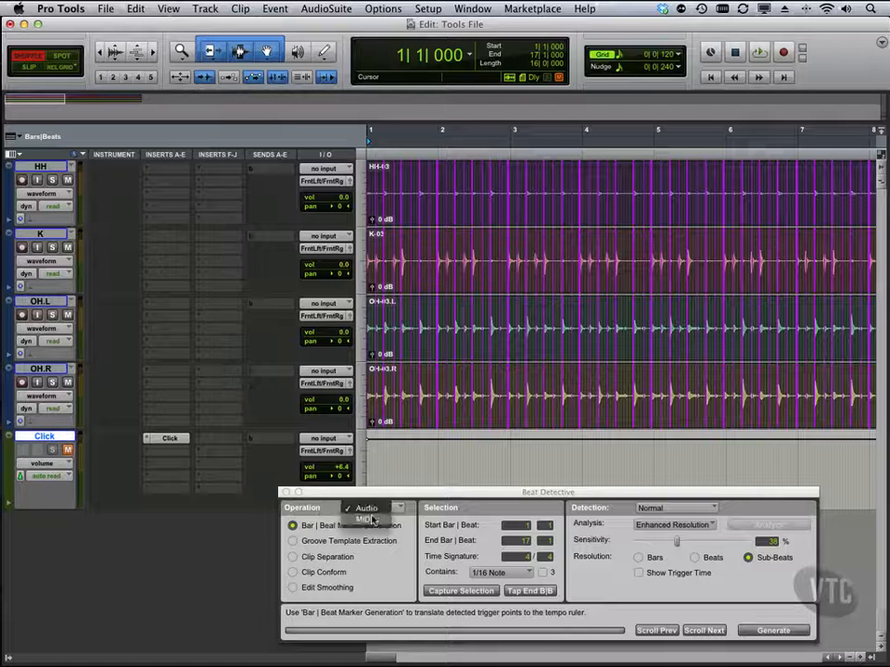
click(324, 508)
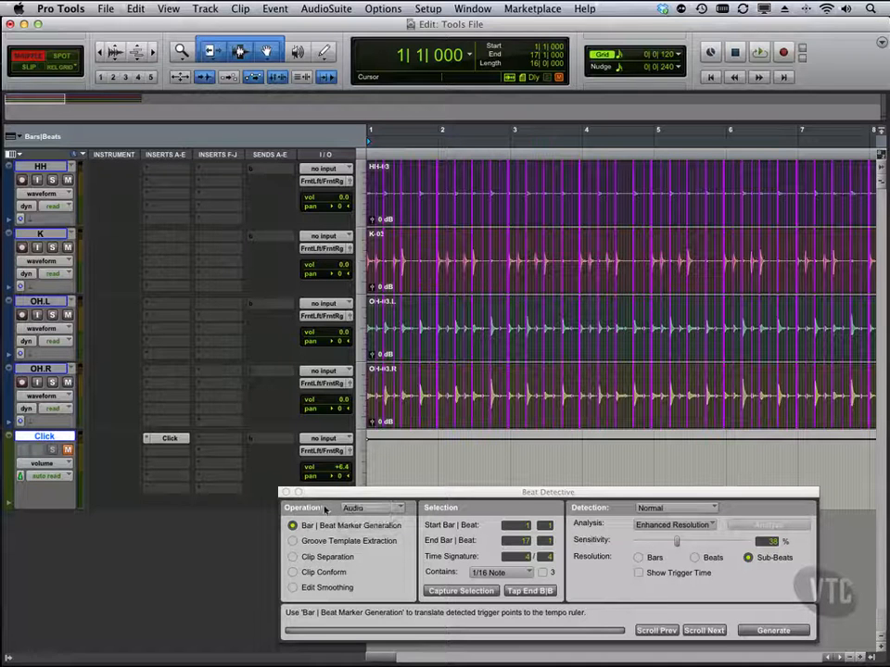